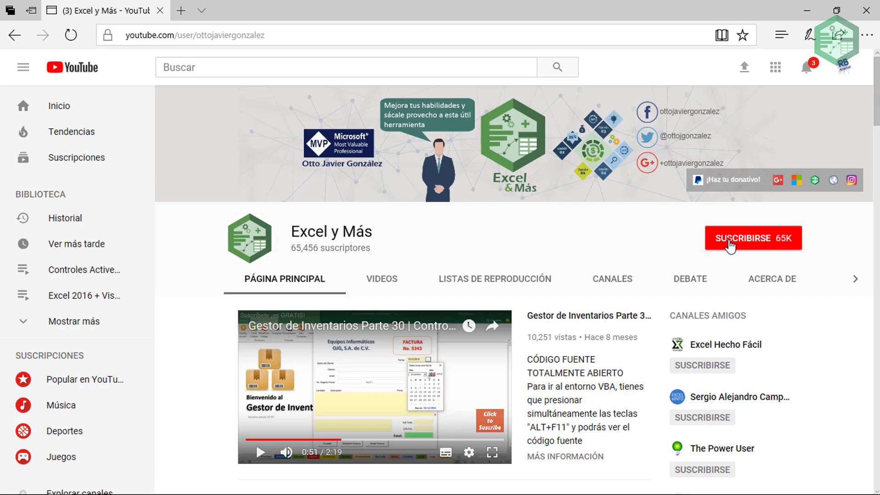
Subscribe to the Excel y Más channel and turn on all its notifications.
left_click(729, 242)
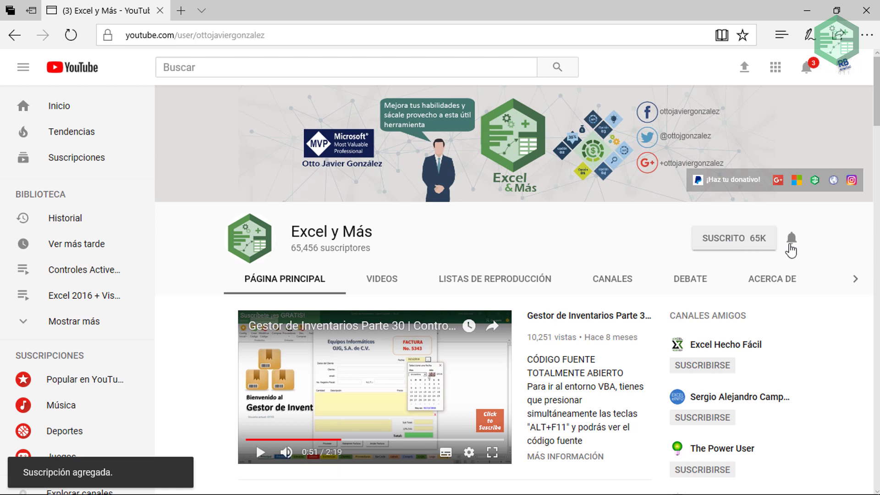
left_click(792, 240)
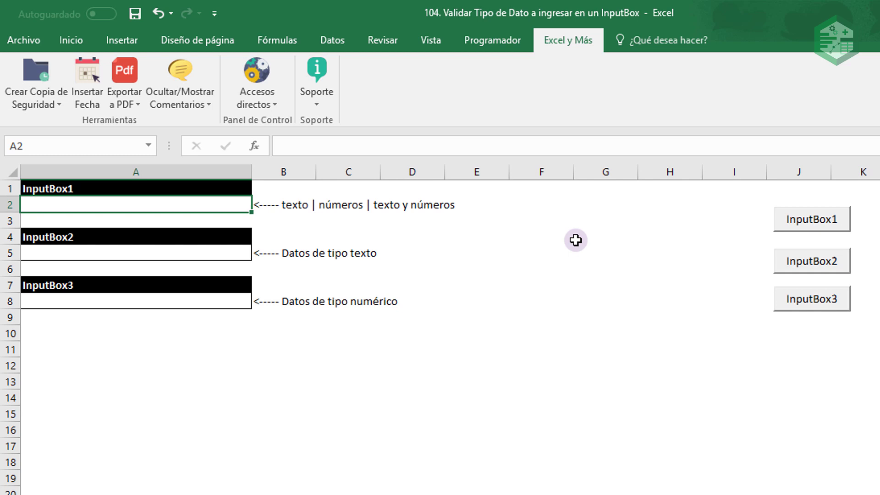
Enter 'ESTA ES UNA PRUEBA', 334455, then 'CAPÍTULO 1 PÁRRAFO 11' through the InputBox1 prompt.
left_click(791, 215)
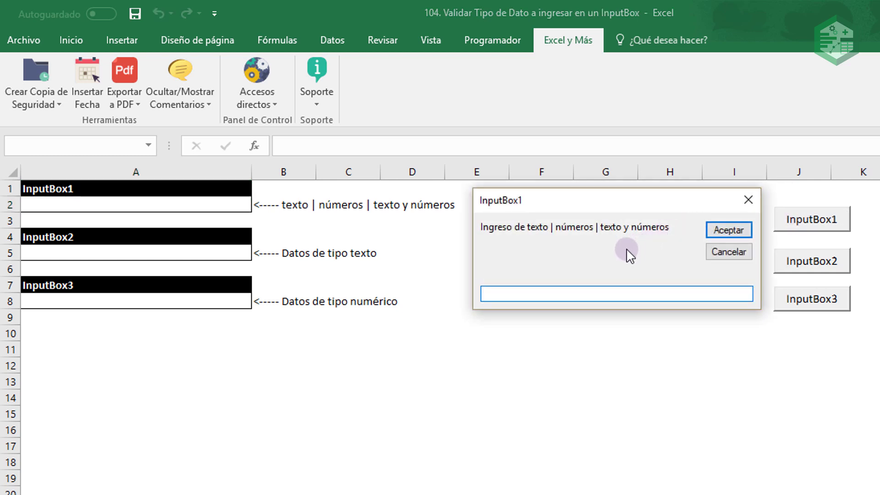
type("ESTA")
type(" ES UNA PRU")
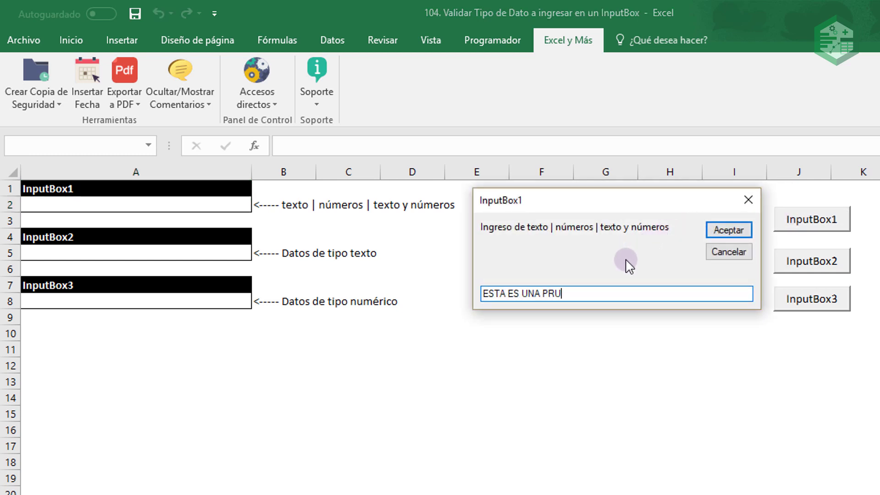
type("EBA")
key("Return")
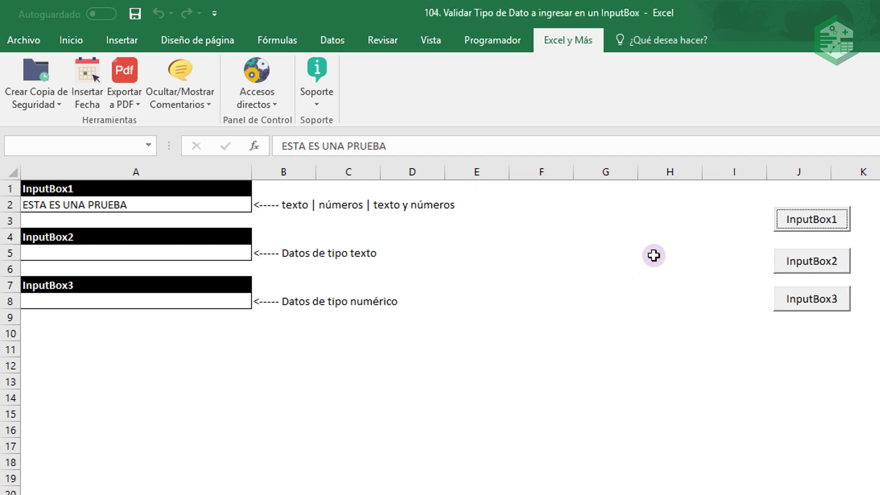
left_click(800, 224)
type("3")
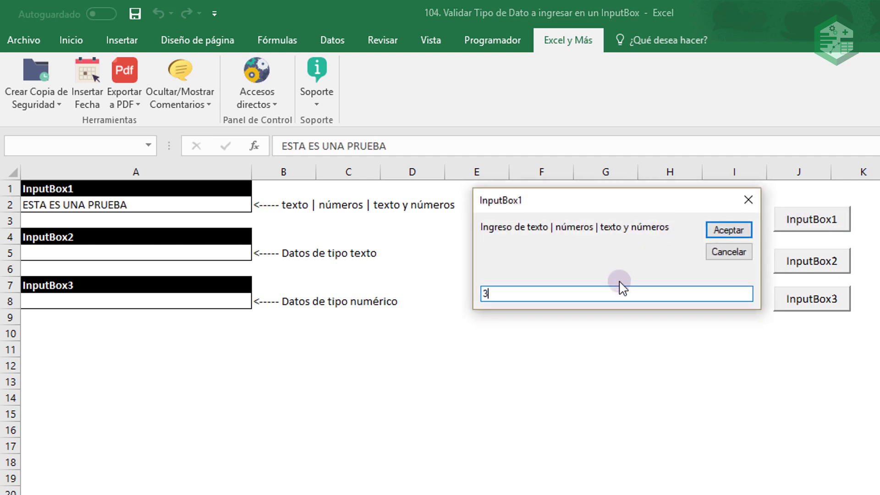
type("34455")
key("Return")
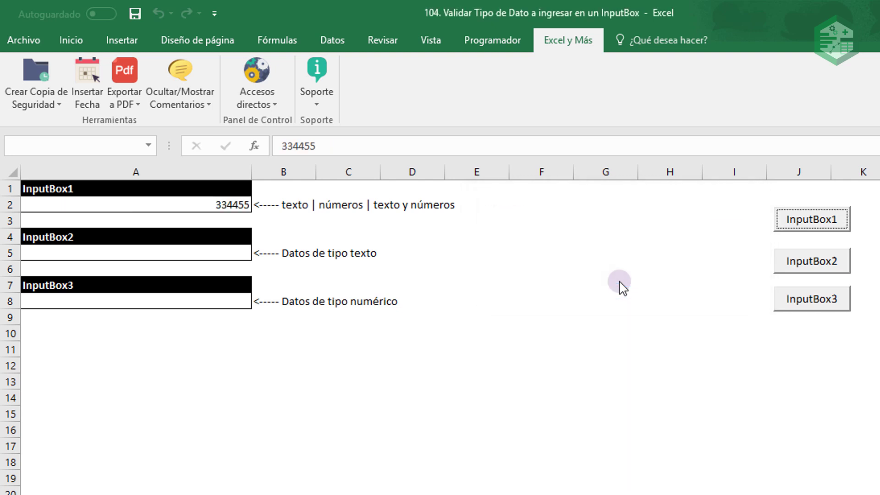
left_click(804, 215)
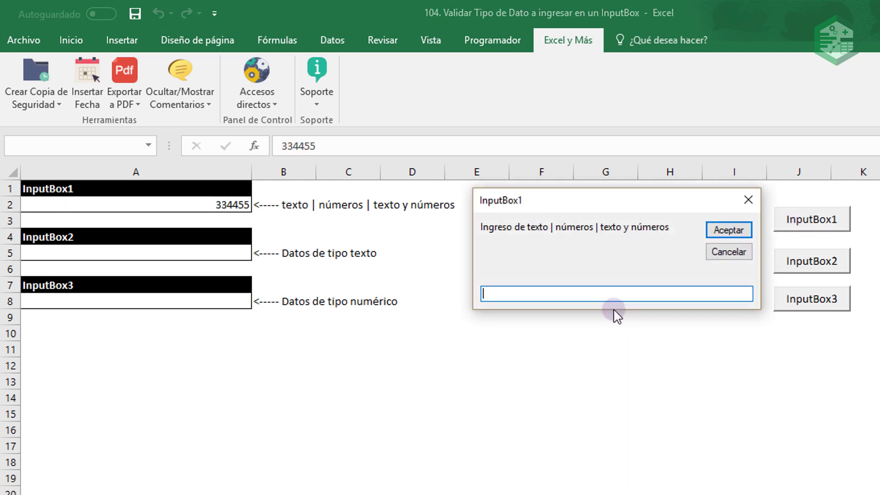
type("CAPÍTULO 1")
type(" PÁRRAFO")
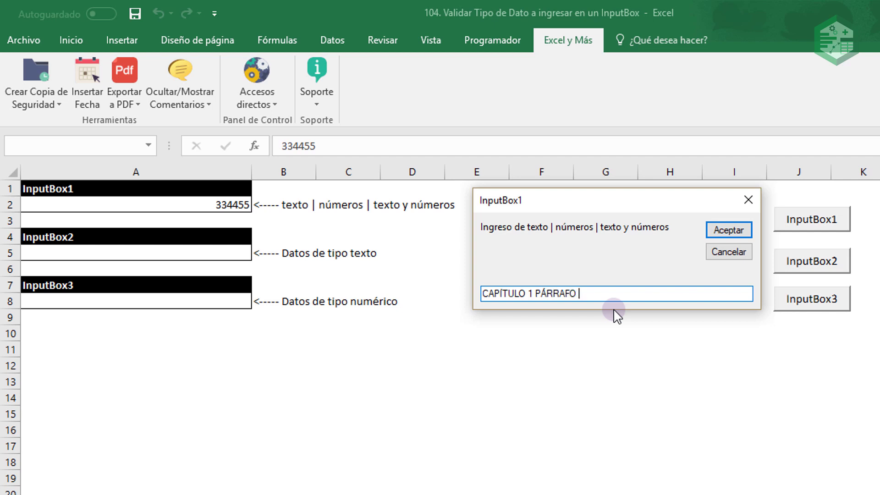
type(" 11")
key("Return")
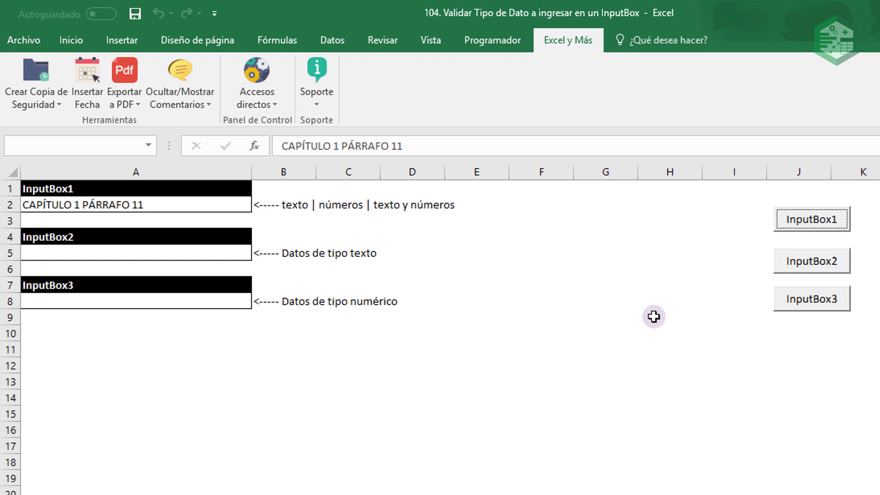
left_click(789, 267)
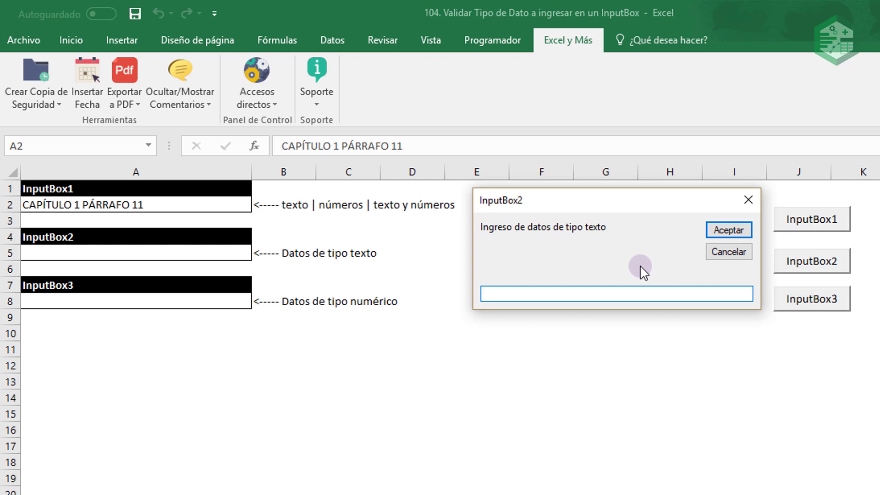
type("HOLA ")
type("MUNDO")
key("Return")
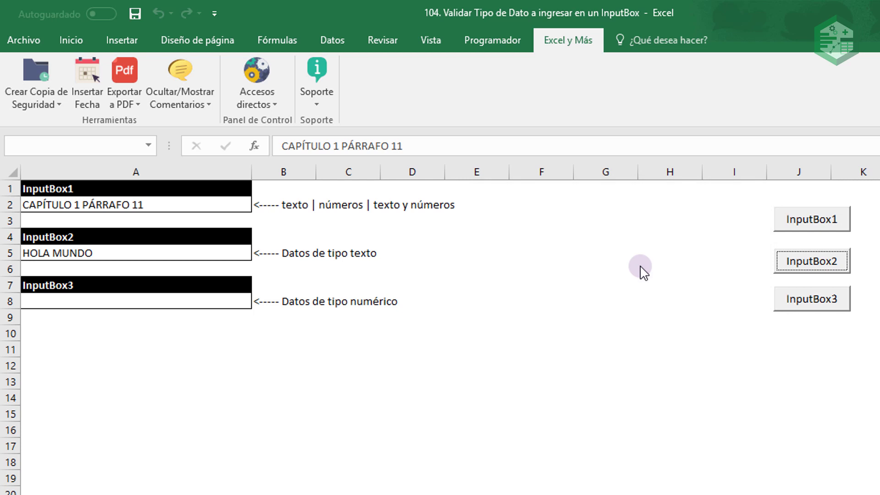
left_click(782, 268)
type("3443")
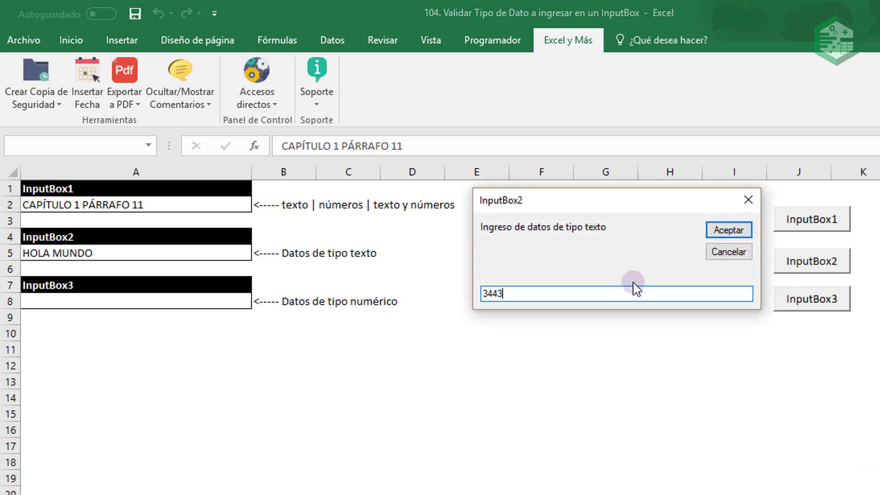
type("443434")
key("Return")
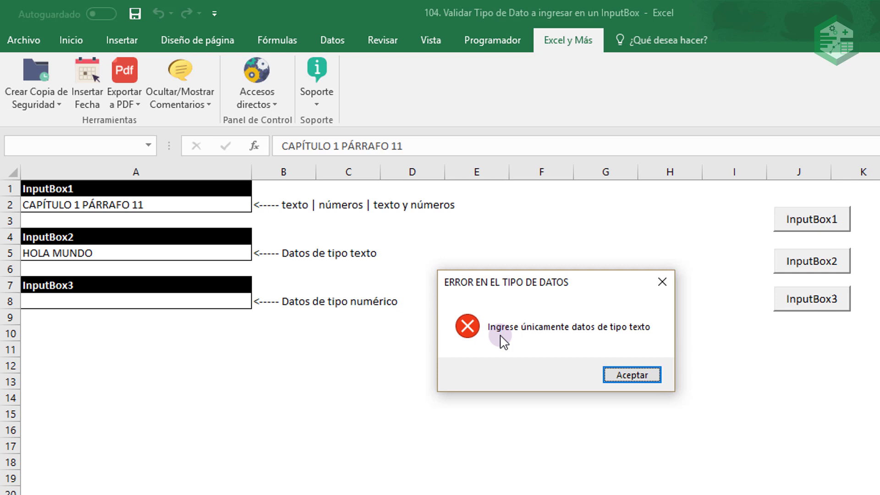
left_click(647, 373)
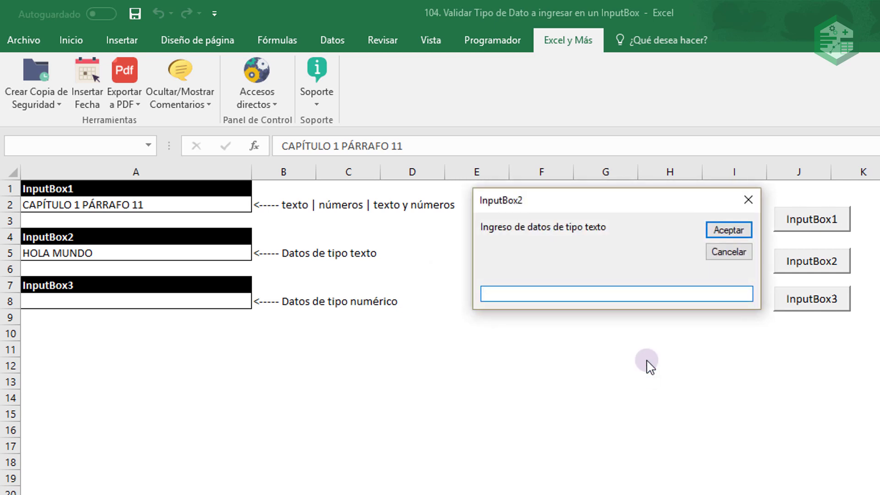
type("ESTA ES UNA P")
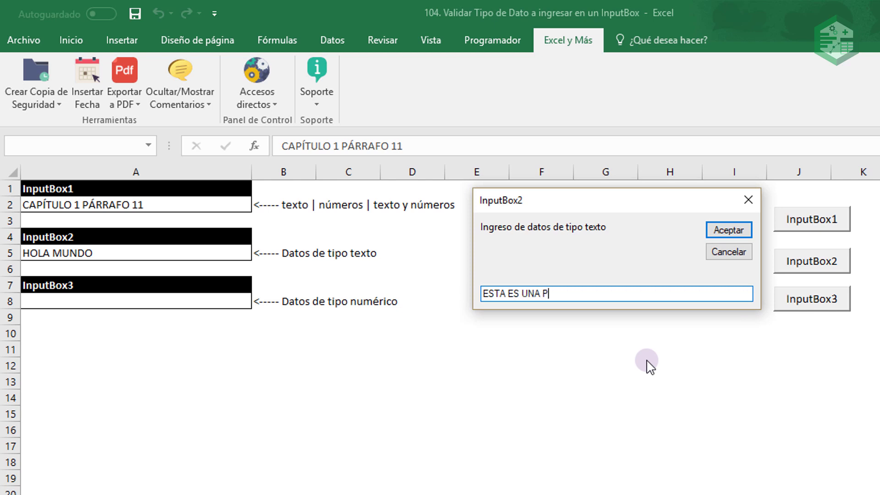
type("RUEBA")
key("Return")
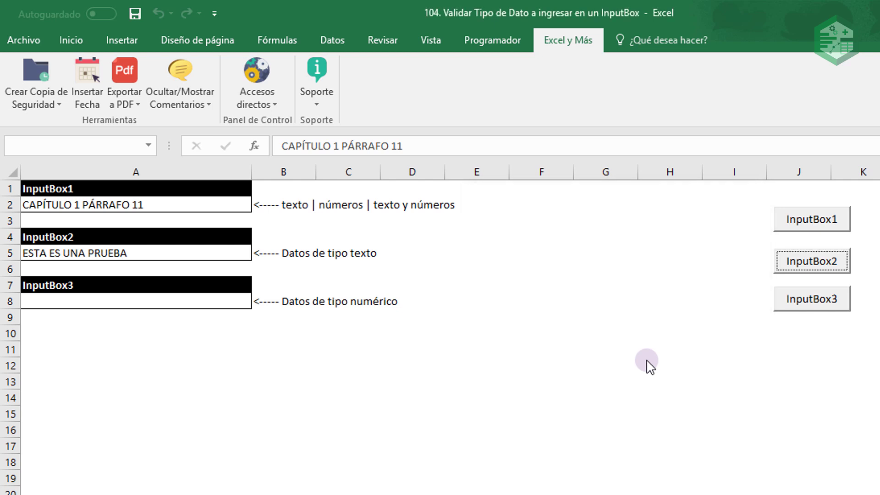
Confirm InputBox2 rejects 'HOLA MUNDO YOUTUBE1', then cancel the prompt.
left_click(792, 260)
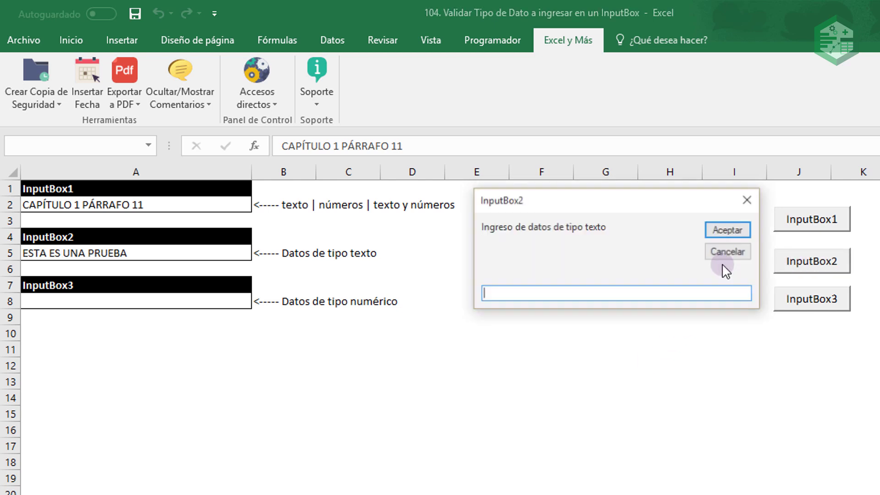
type("HOLA M")
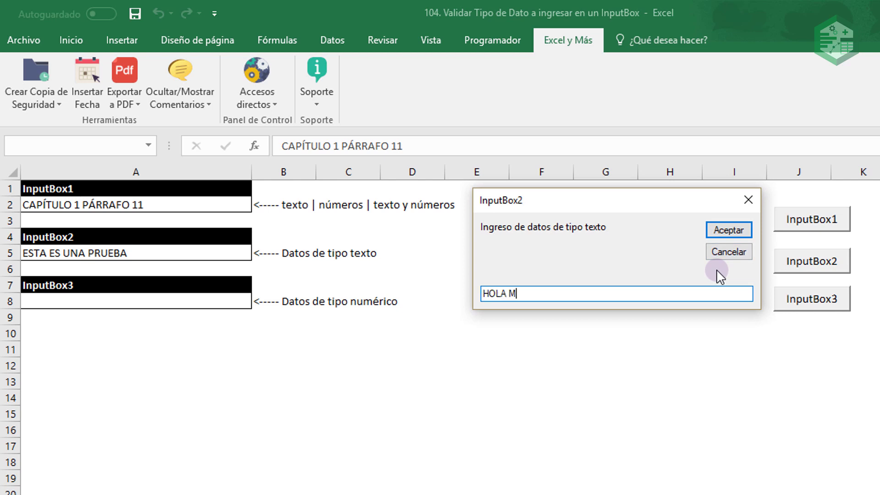
type("UNDO YOUTUBE")
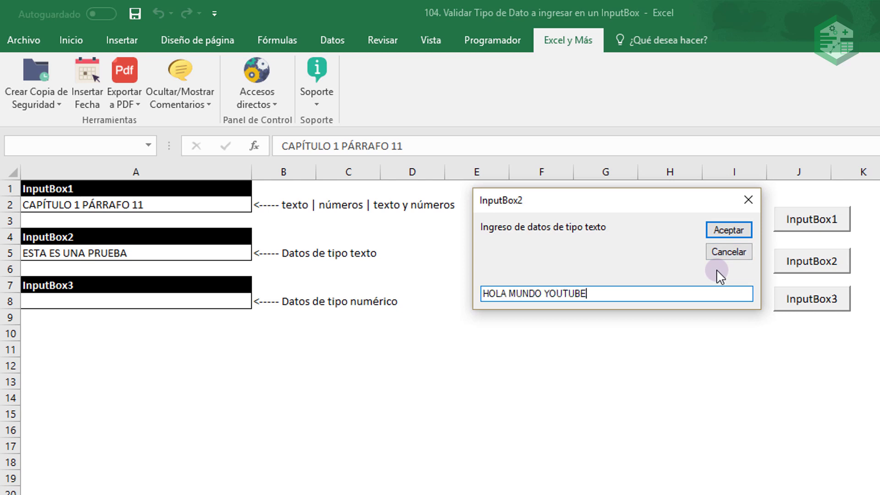
type("1")
key("Return")
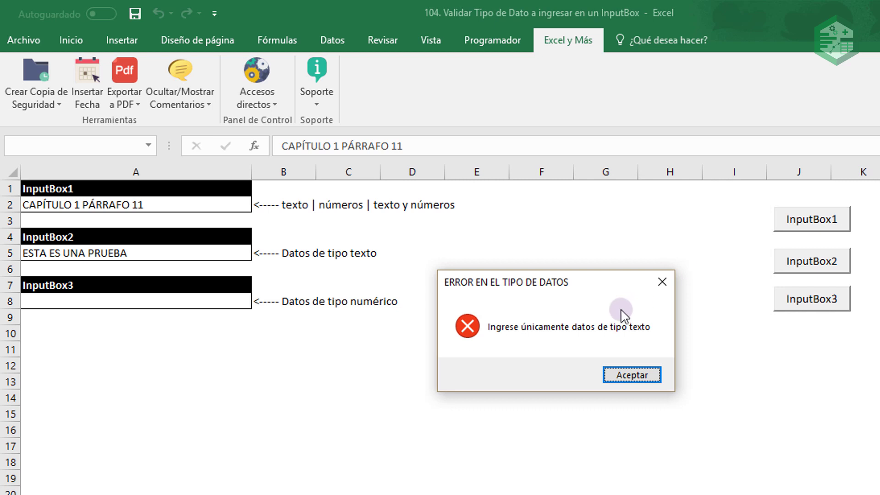
left_click(630, 372)
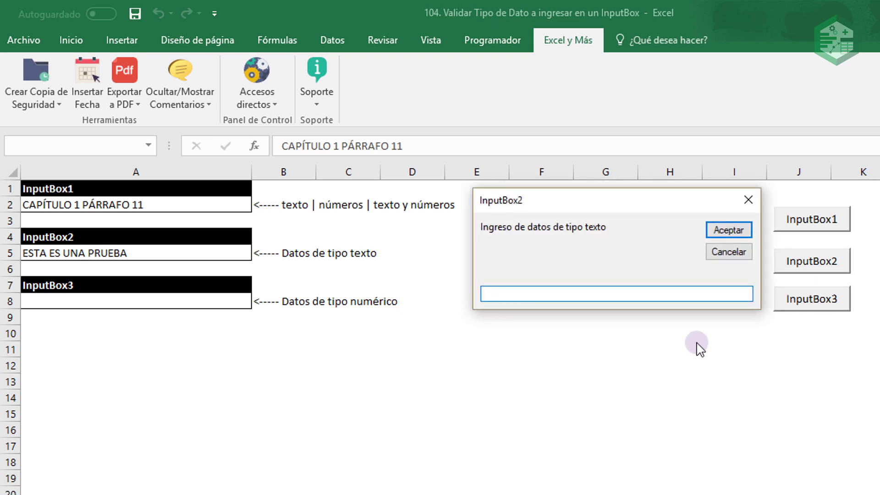
left_click(729, 252)
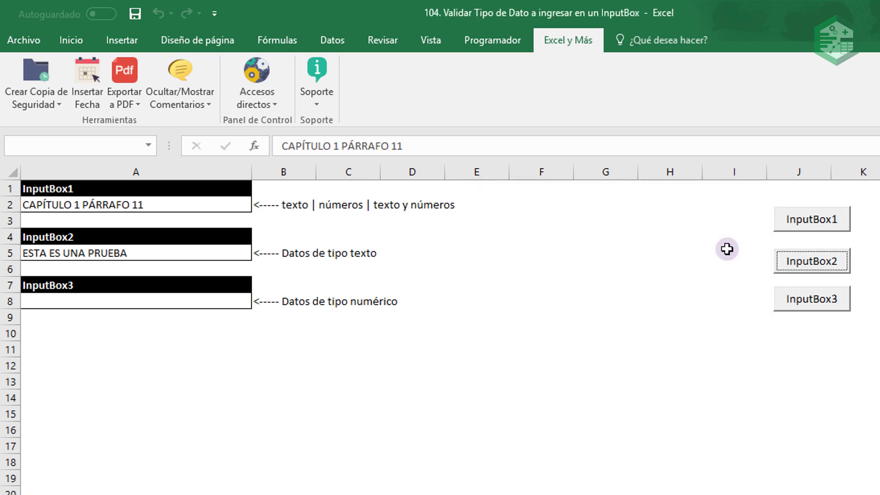
left_click(805, 299)
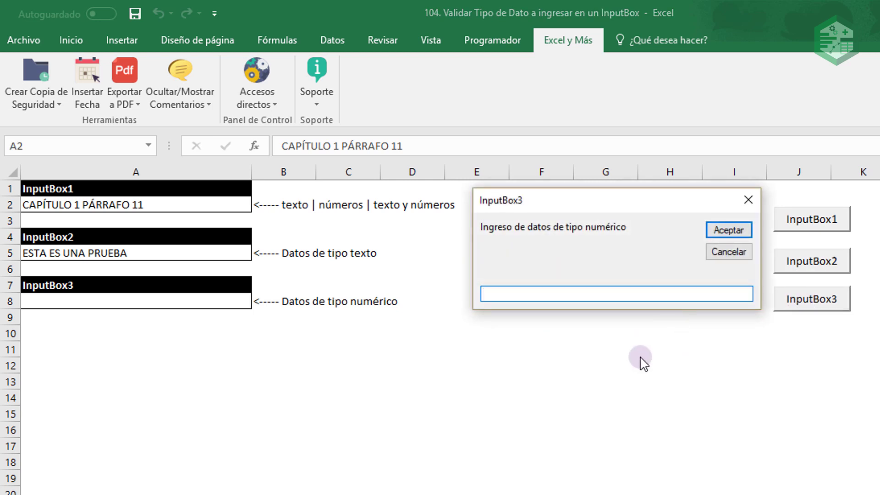
type("3434343434")
key("Return")
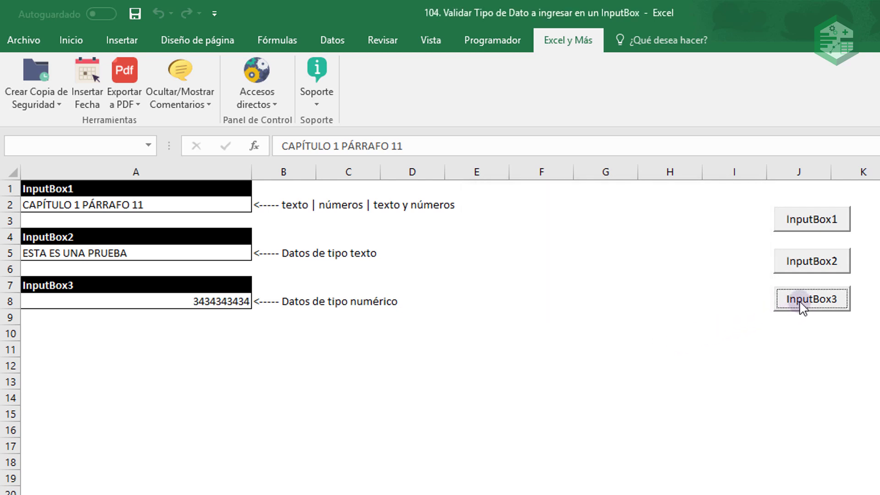
left_click(803, 303)
type("HOLA ")
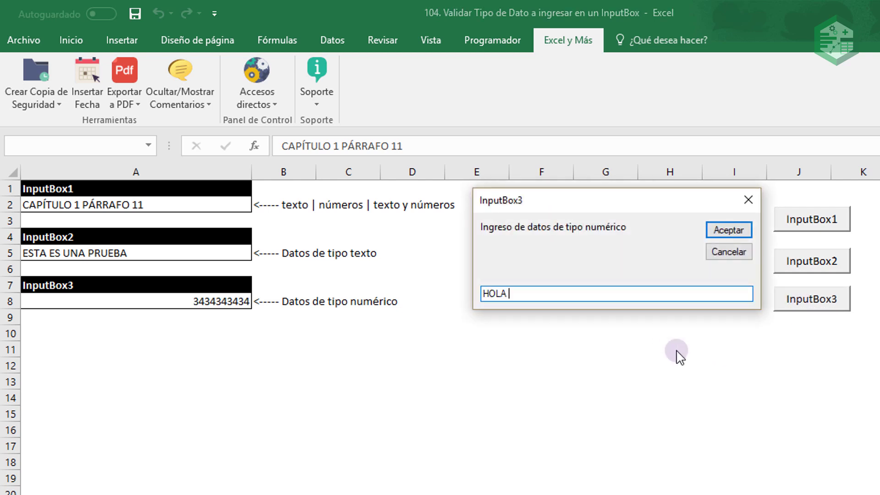
type("MUNDO")
key("Return")
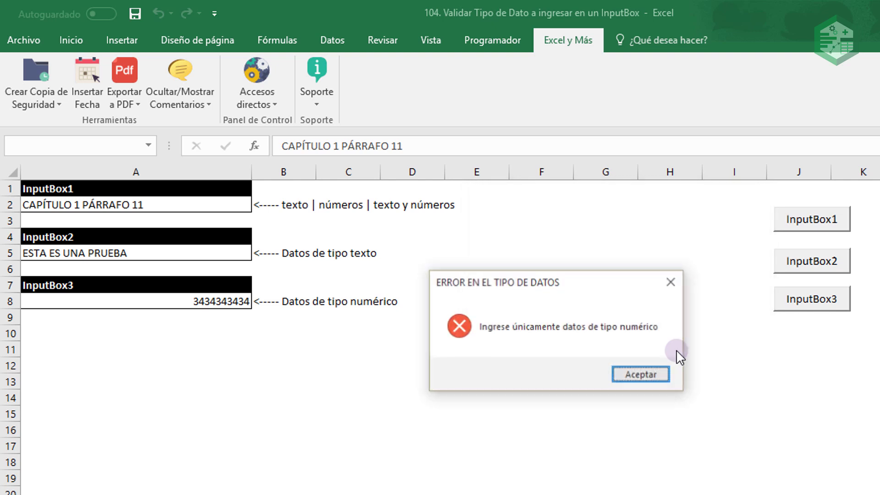
key("Return")
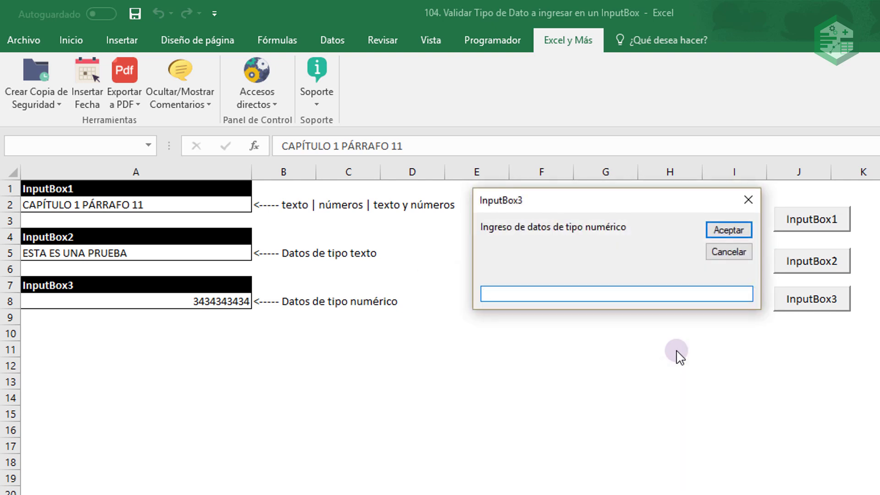
Confirm the mixed entries '32323 HOLA MUNDO' and '3434343 JJJDFD' are also rejected.
type("32323 HL")
type("A")
key("BackSpace")
key("BackSpace")
key("BackSpace")
type("OLA M")
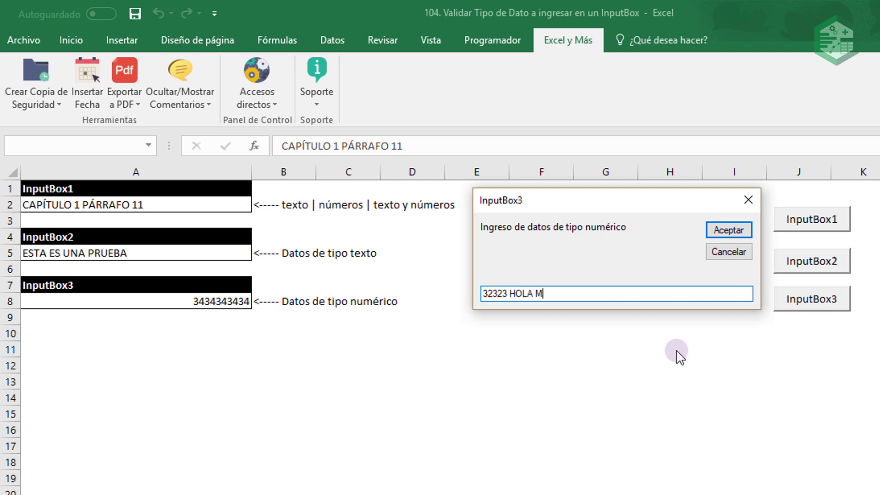
type("UNDO")
key("Return")
key("Return")
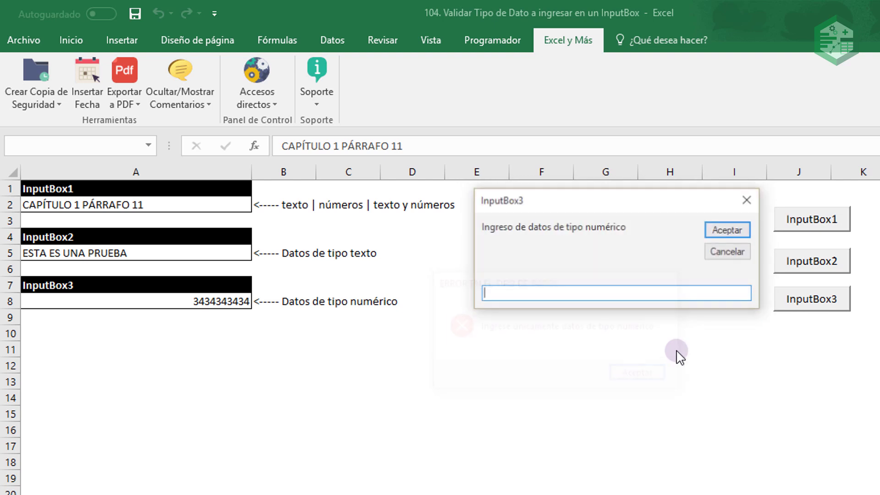
type("343434")
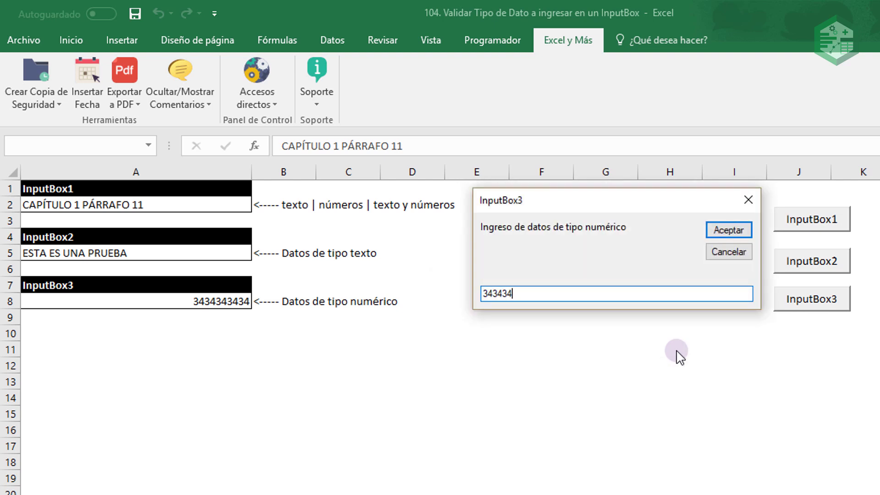
type("3 JJJDFD")
key("Return")
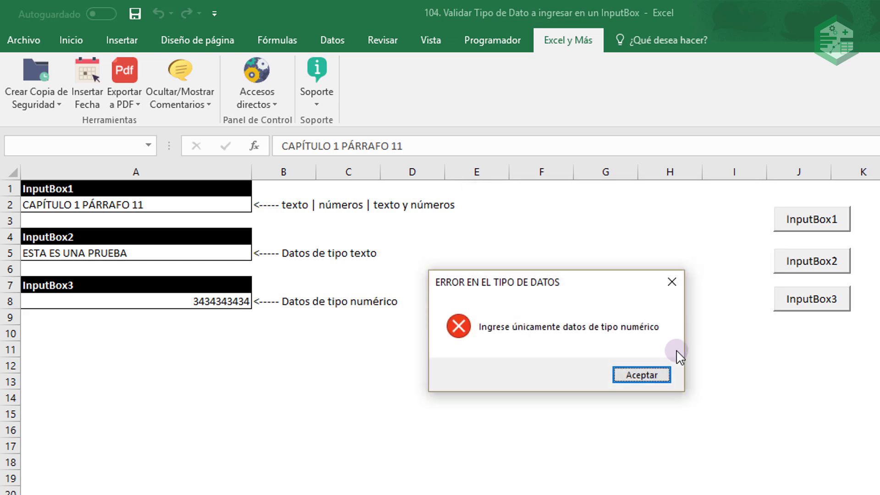
key("Return")
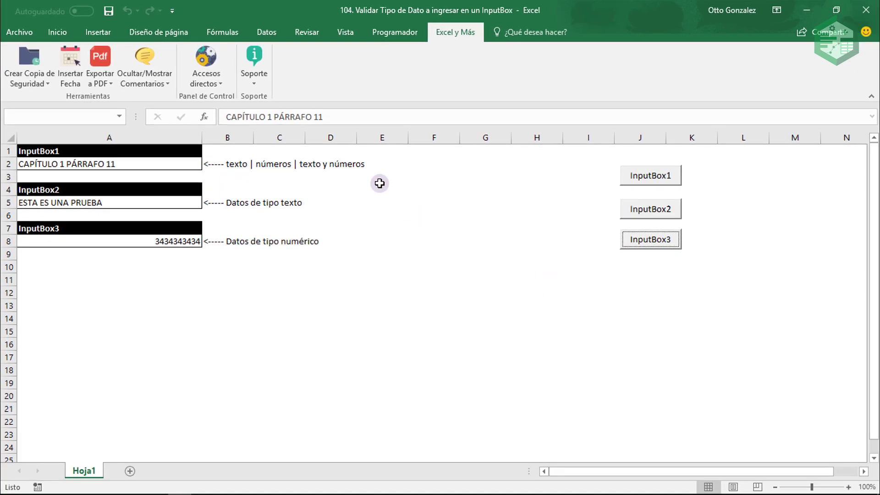
Open the Visual Basic editor from Programador and inspect Hoja1's btn_InputBox1_Click procedure.
left_click(381, 32)
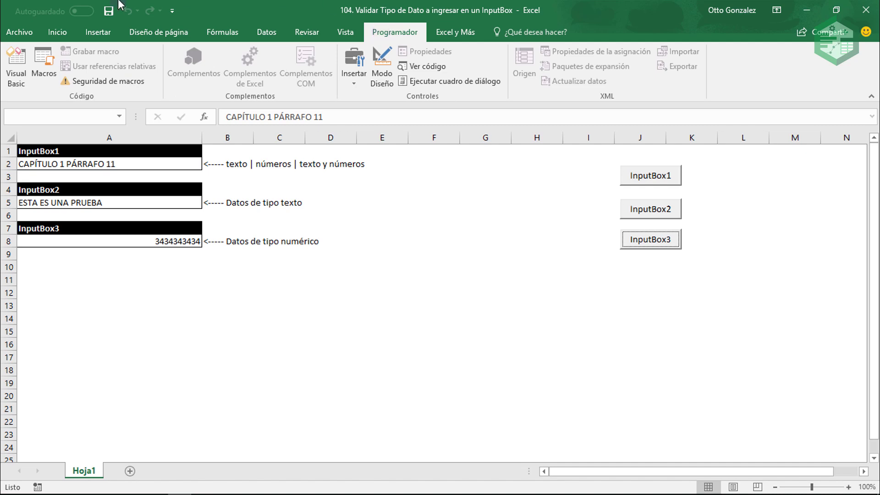
left_click(21, 65)
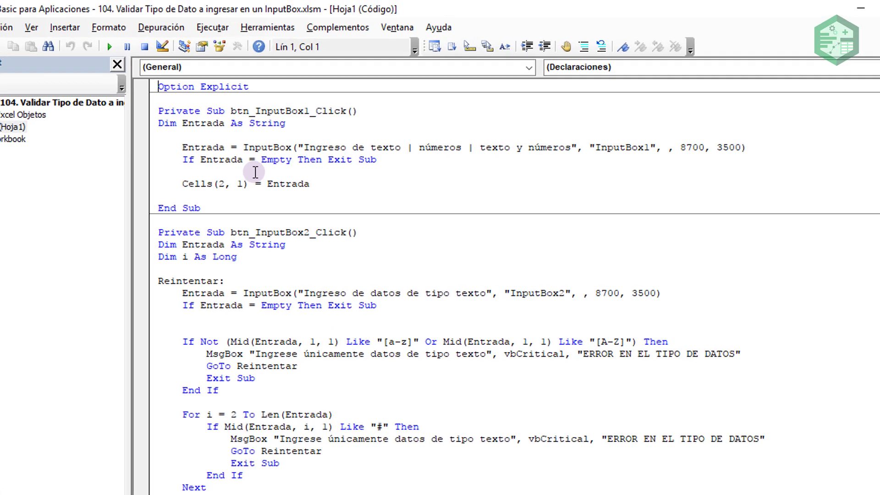
left_click(255, 172)
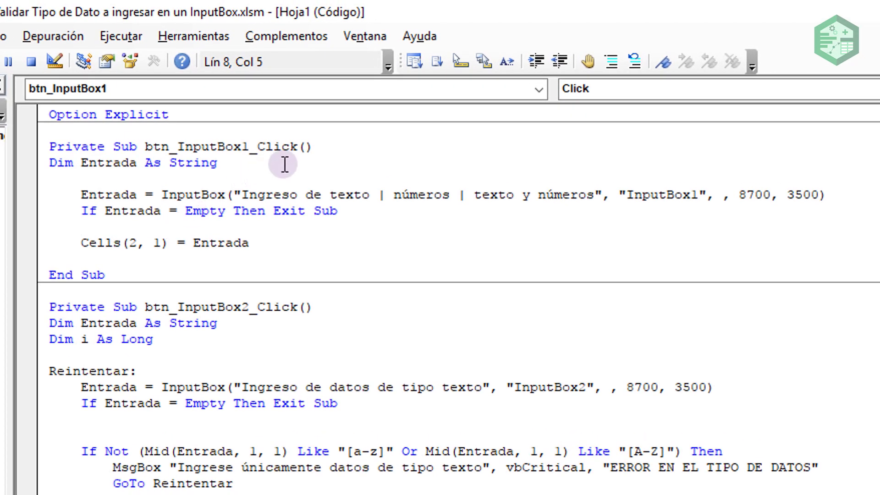
left_click(360, 110)
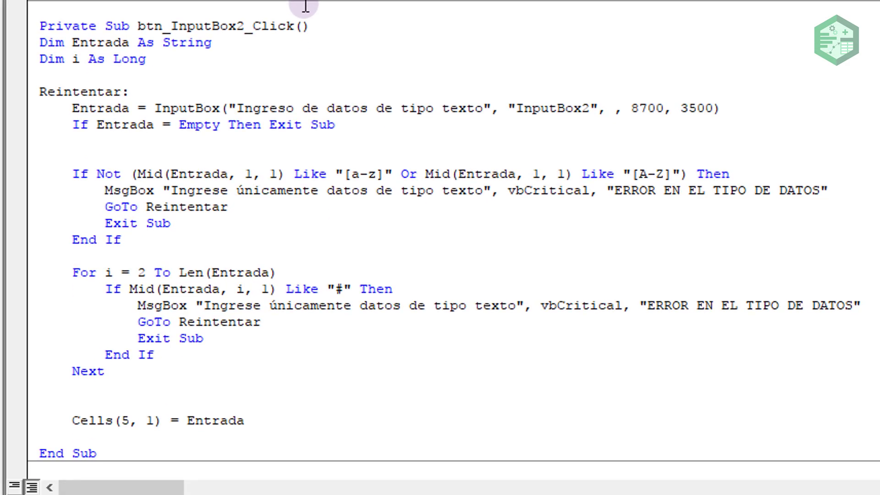
left_click(314, 20)
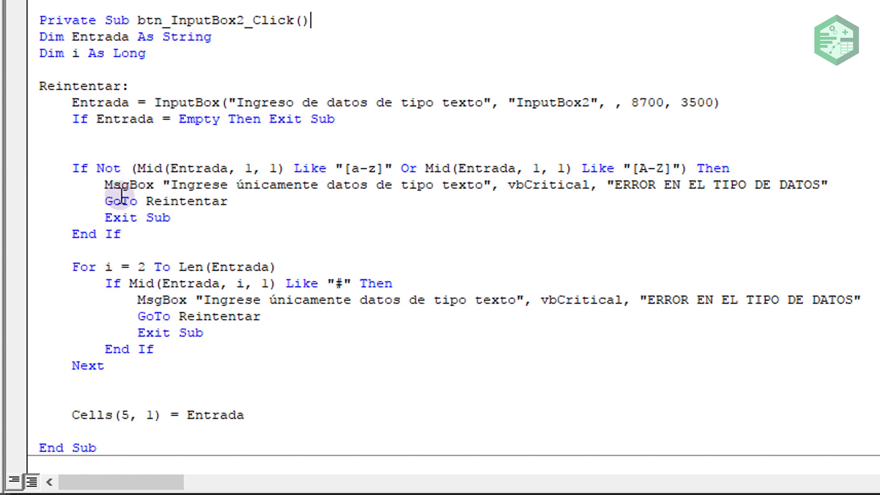
left_click_drag(119, 365, 21, 173)
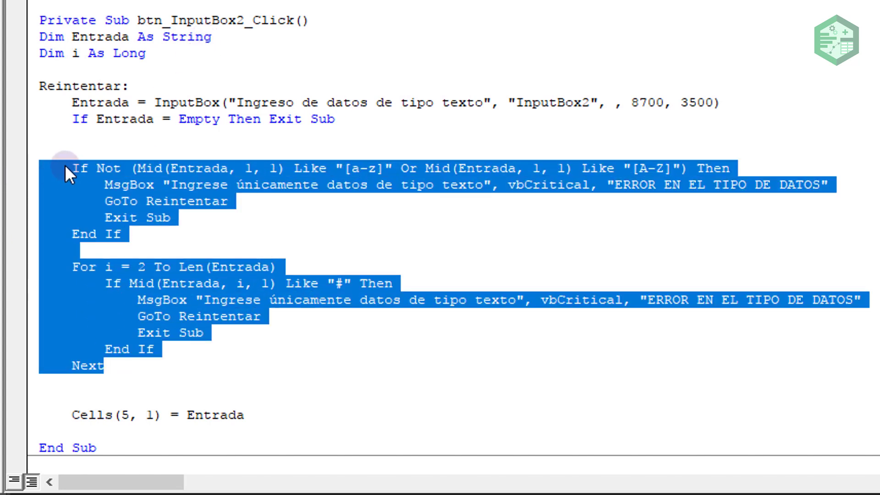
left_click(65, 164)
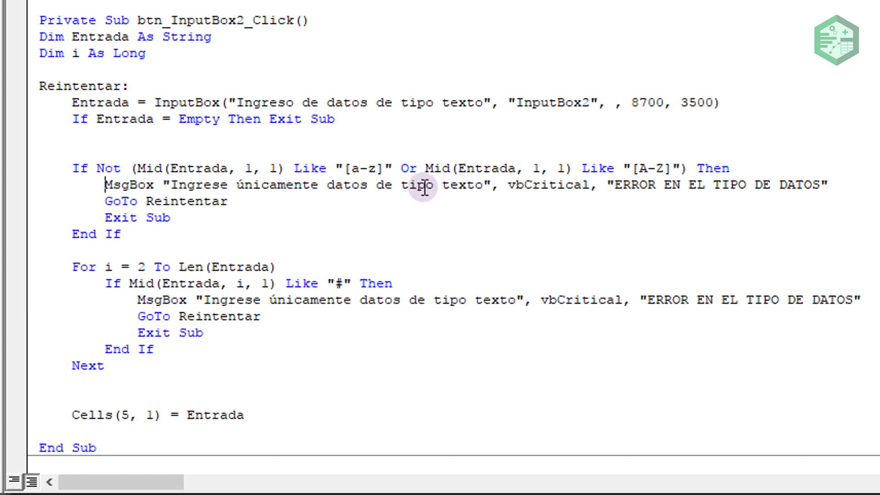
left_click(242, 202)
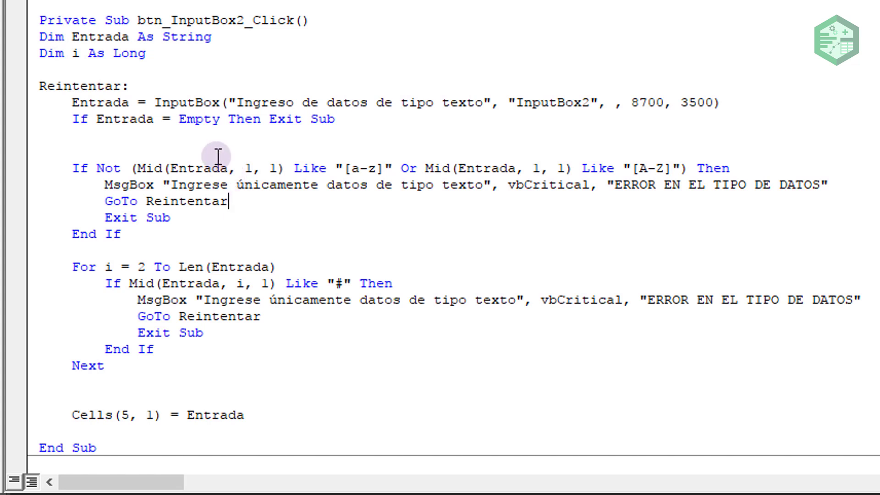
left_click(142, 86)
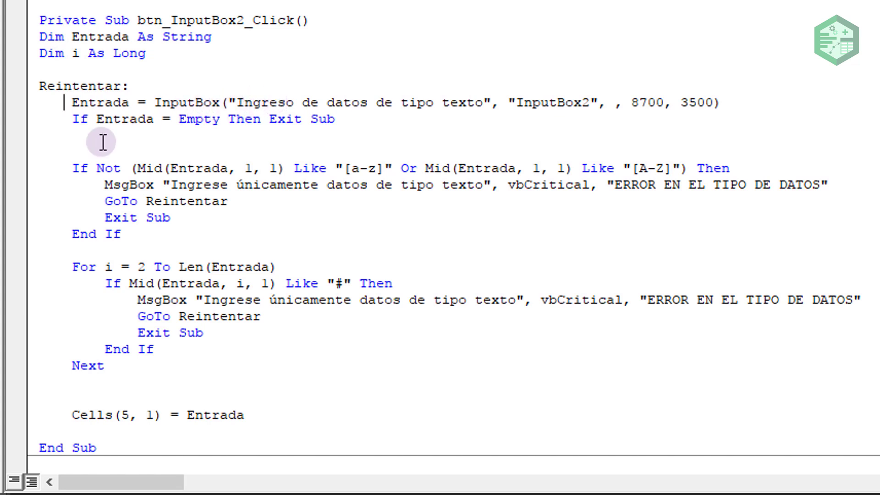
left_click(62, 264)
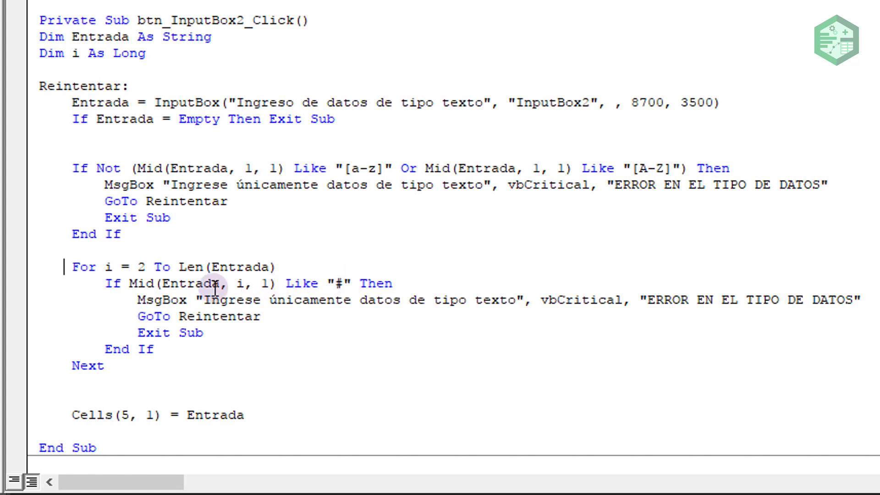
left_click(136, 298)
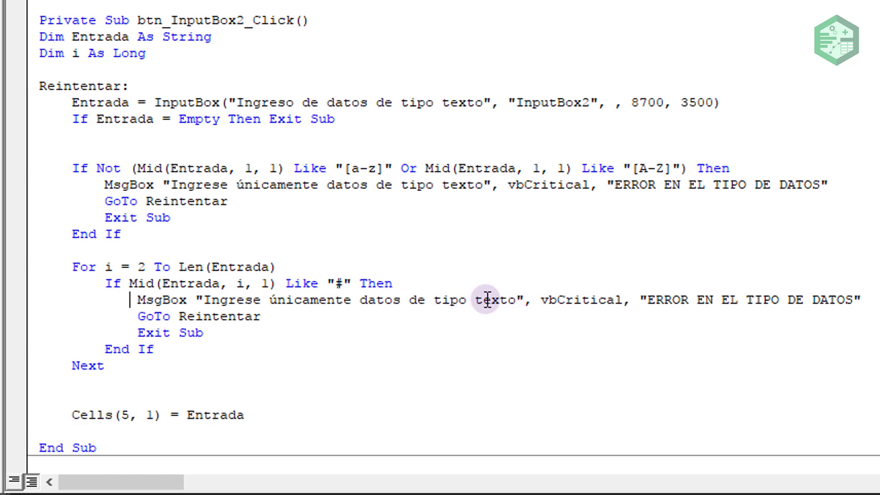
scroll(380, 345, "down", 5)
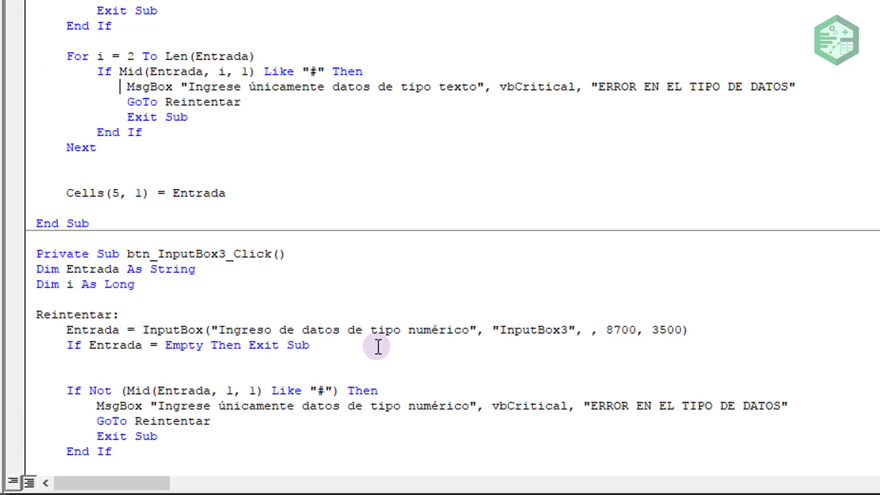
scroll(373, 346, "down", 2)
scroll(320, 252, "down", 1)
left_click(309, 117)
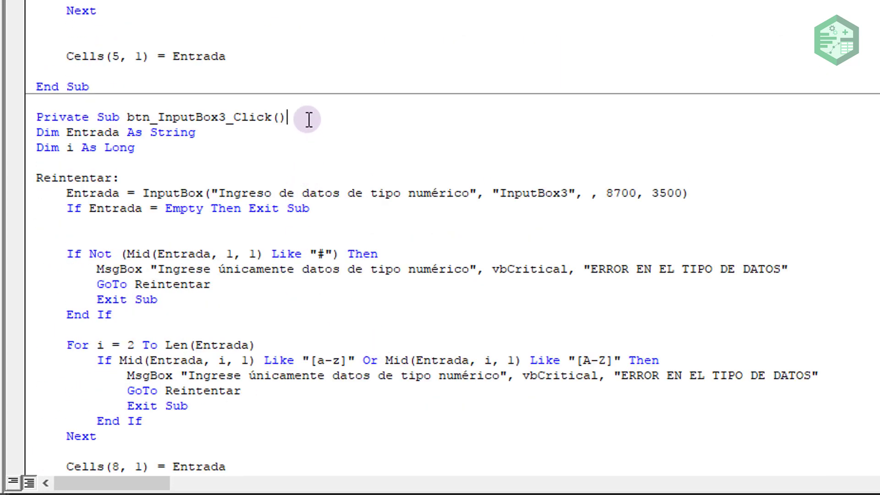
scroll(432, 237, "down", 1)
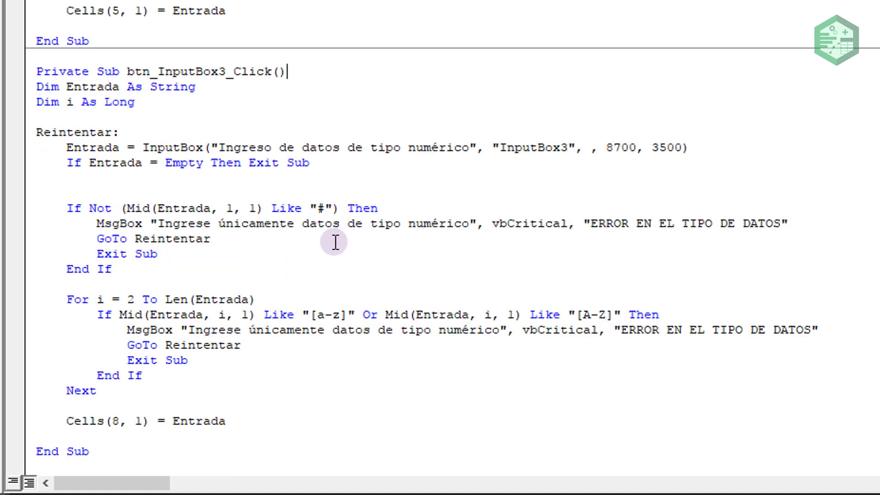